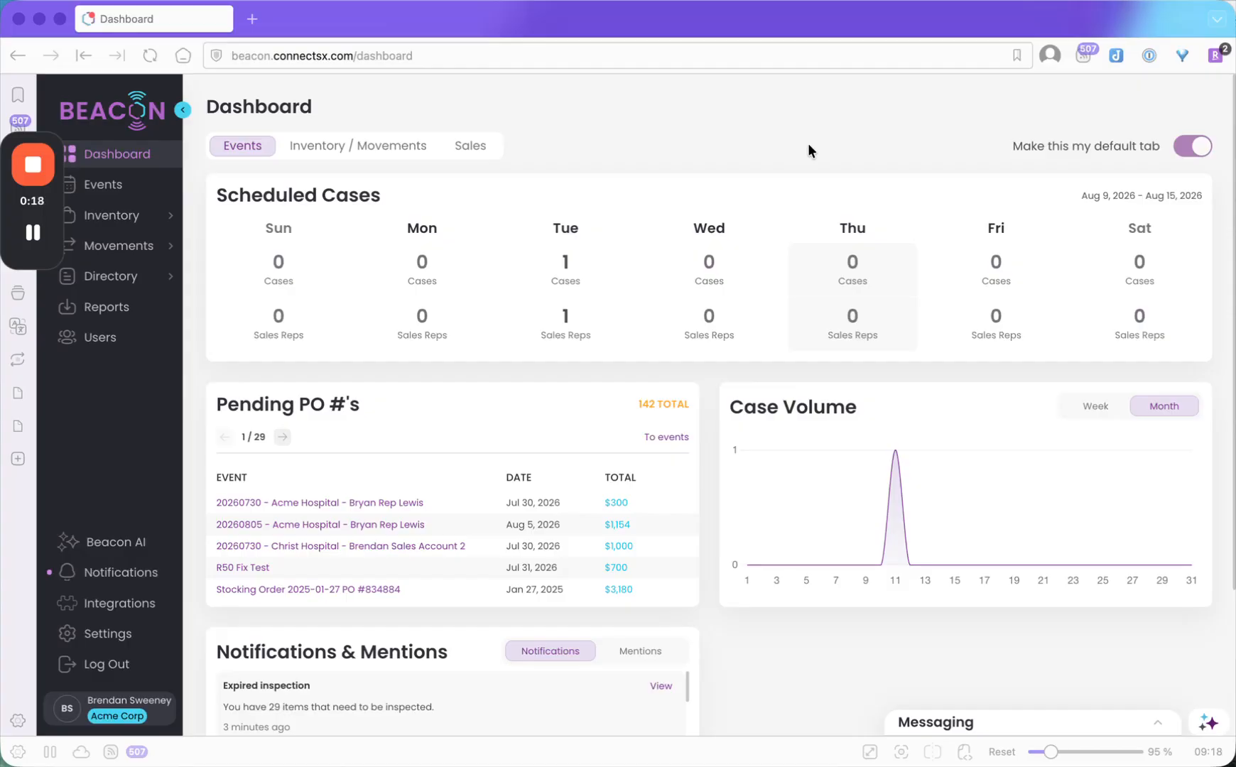
# Open the acj-anchor device described as ACJ Anchor from the catalog items and go to its additional information.
pyautogui.click(103, 220)
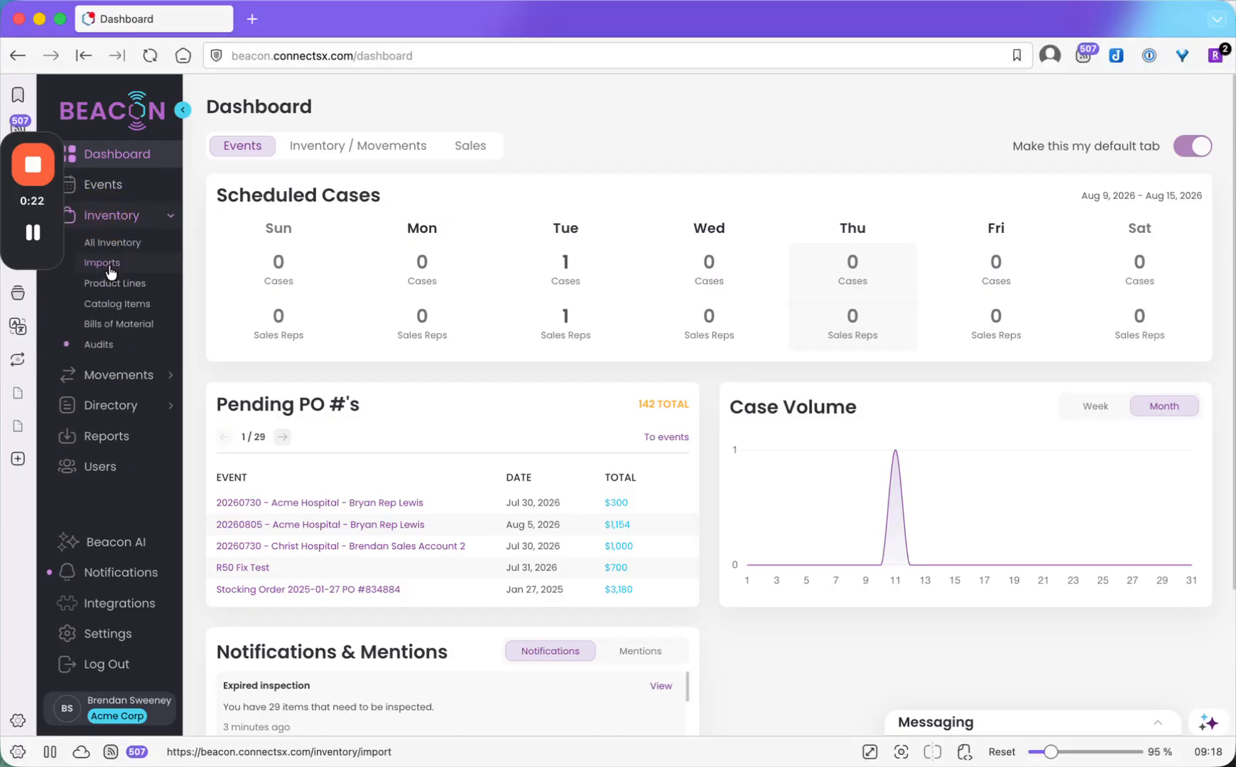
pyautogui.click(114, 312)
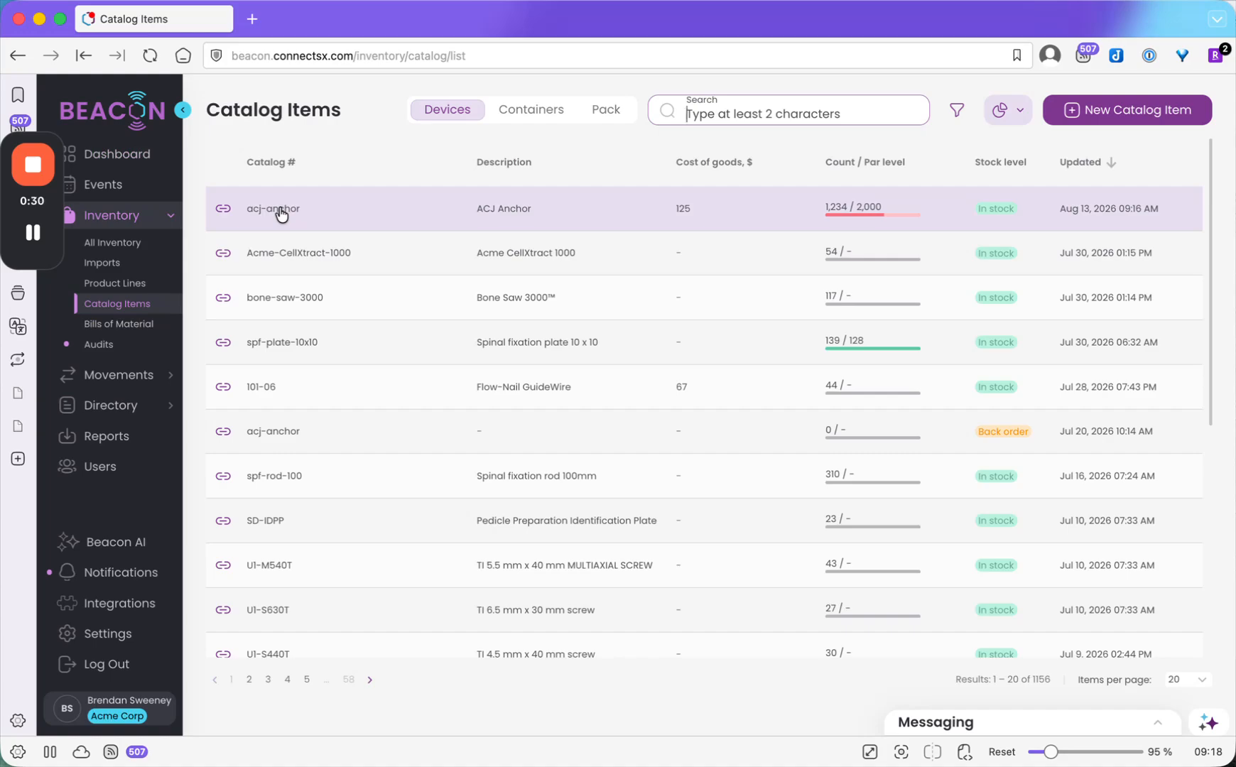
pyautogui.click(280, 210)
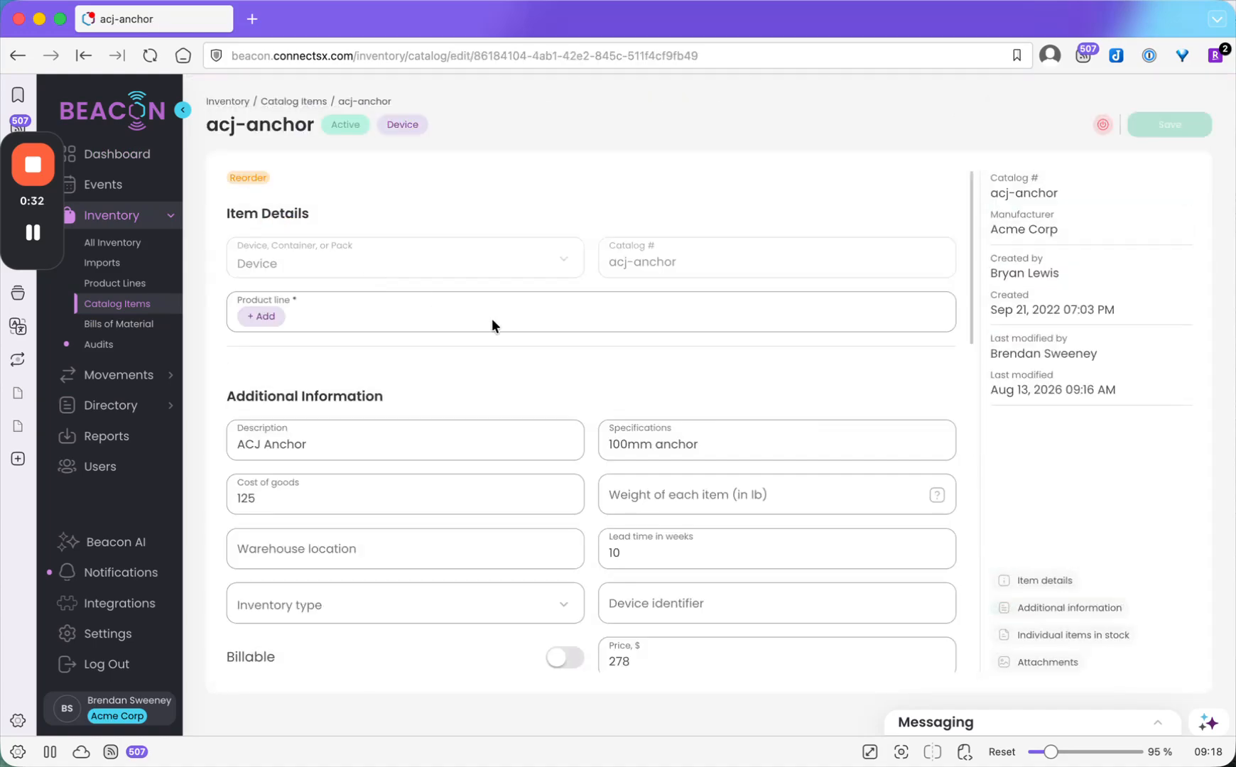
pyautogui.scroll(-3, 491, 321)
pyautogui.scroll(-1, 459, 321)
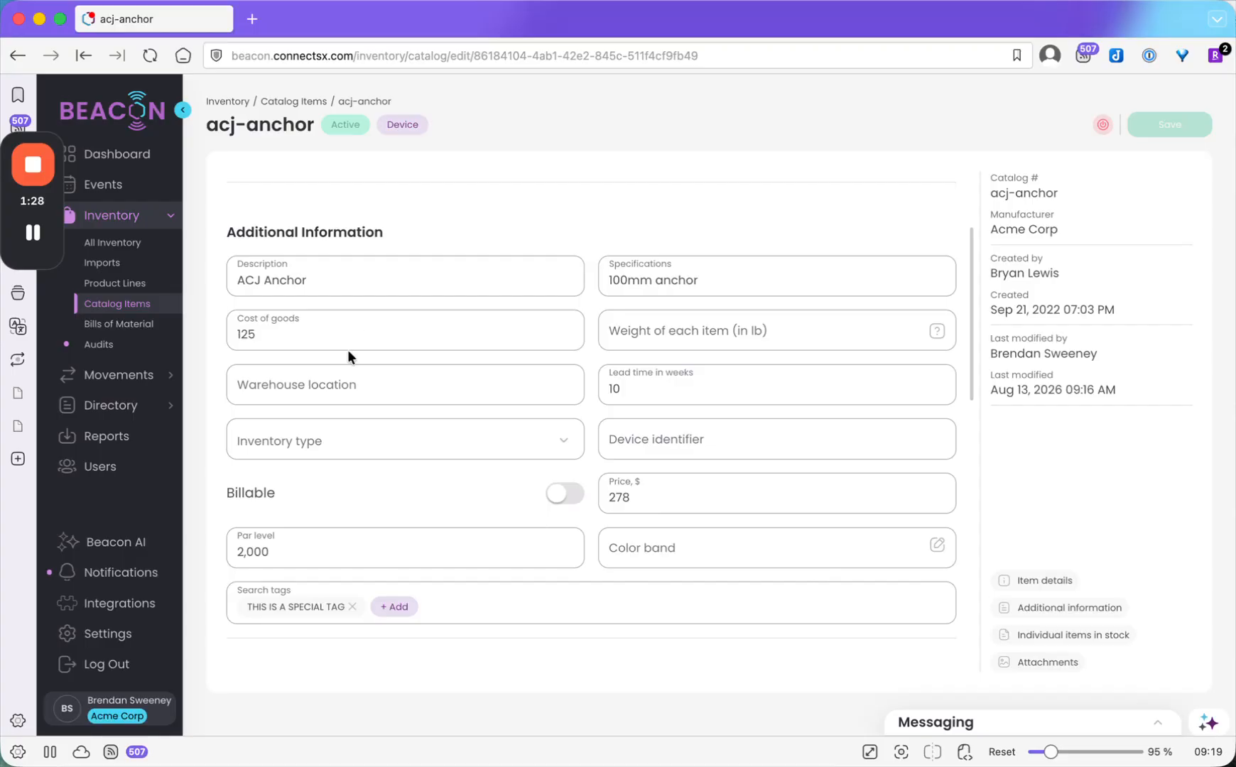
# Make the acj-anchor catalog item billable and save it.
pyautogui.click(269, 337)
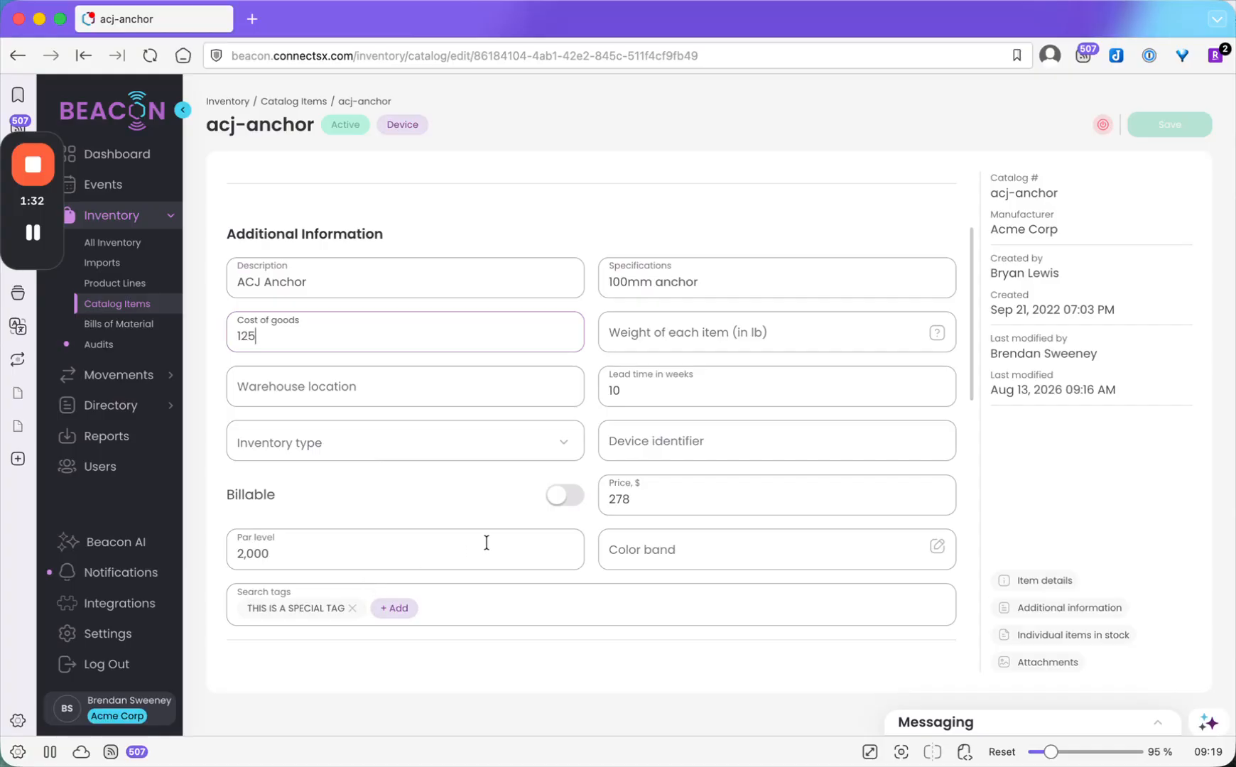
pyautogui.click(642, 499)
pyautogui.click(562, 497)
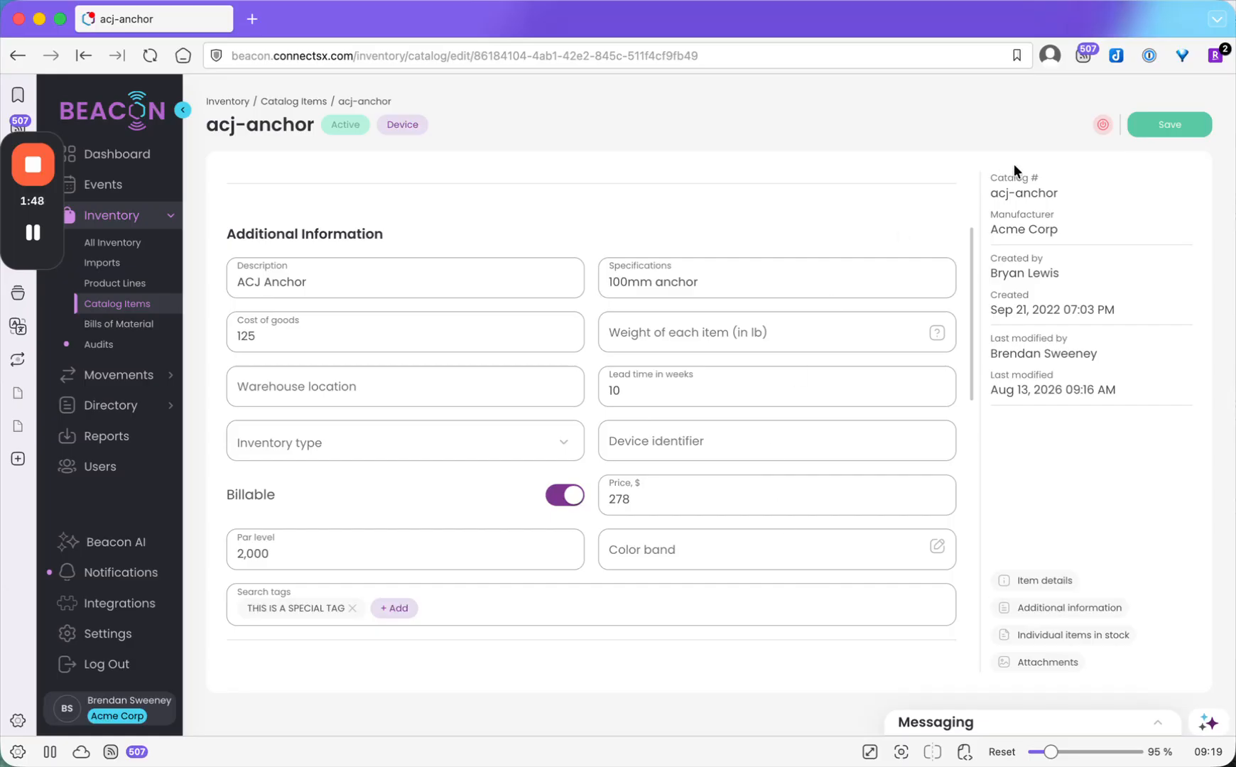
pyautogui.click(1181, 126)
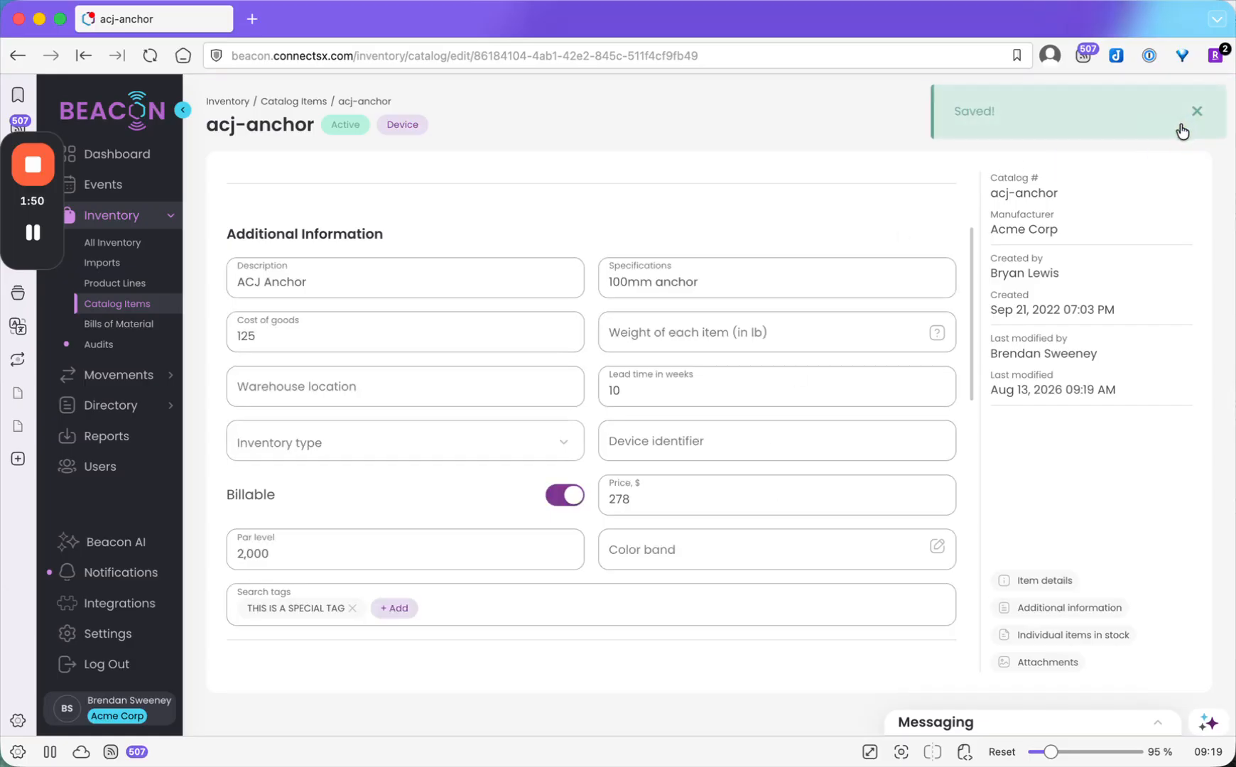
# Open the Acme BacTrap device from the full inventory list and expand its billing settings.
pyautogui.click(106, 241)
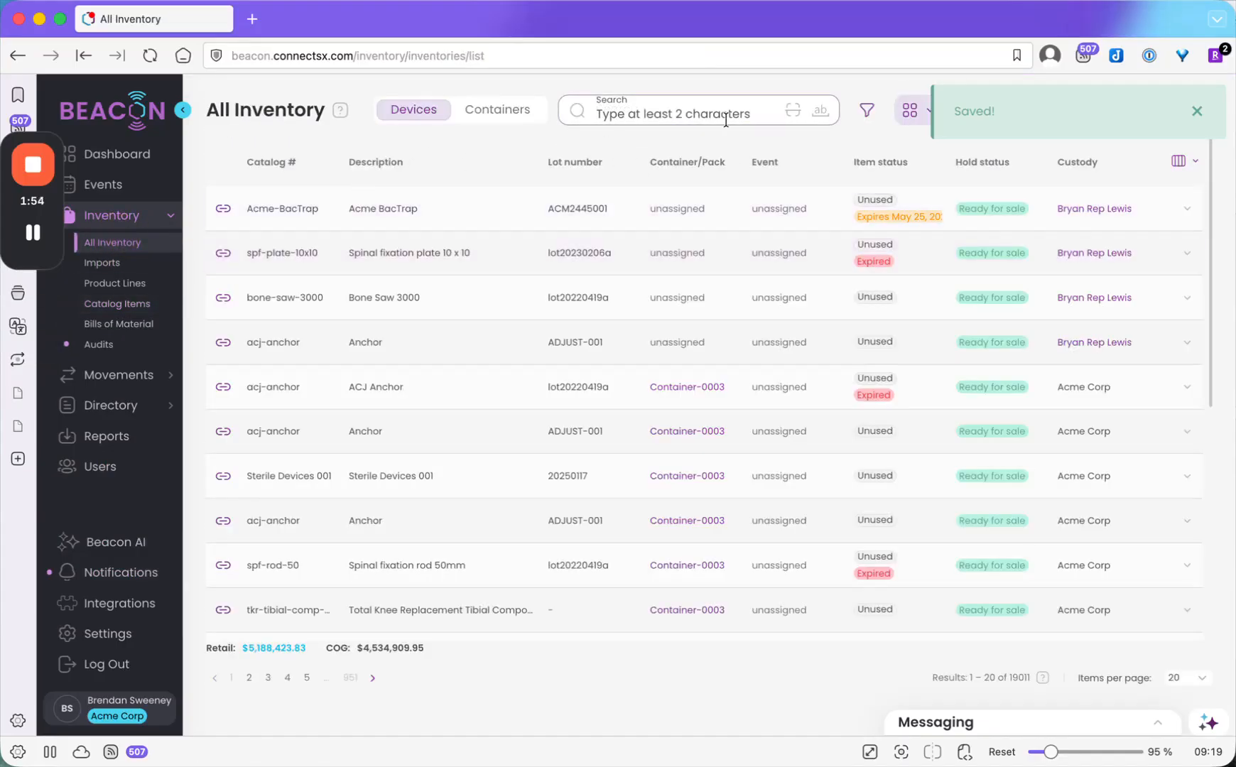
pyautogui.click(313, 213)
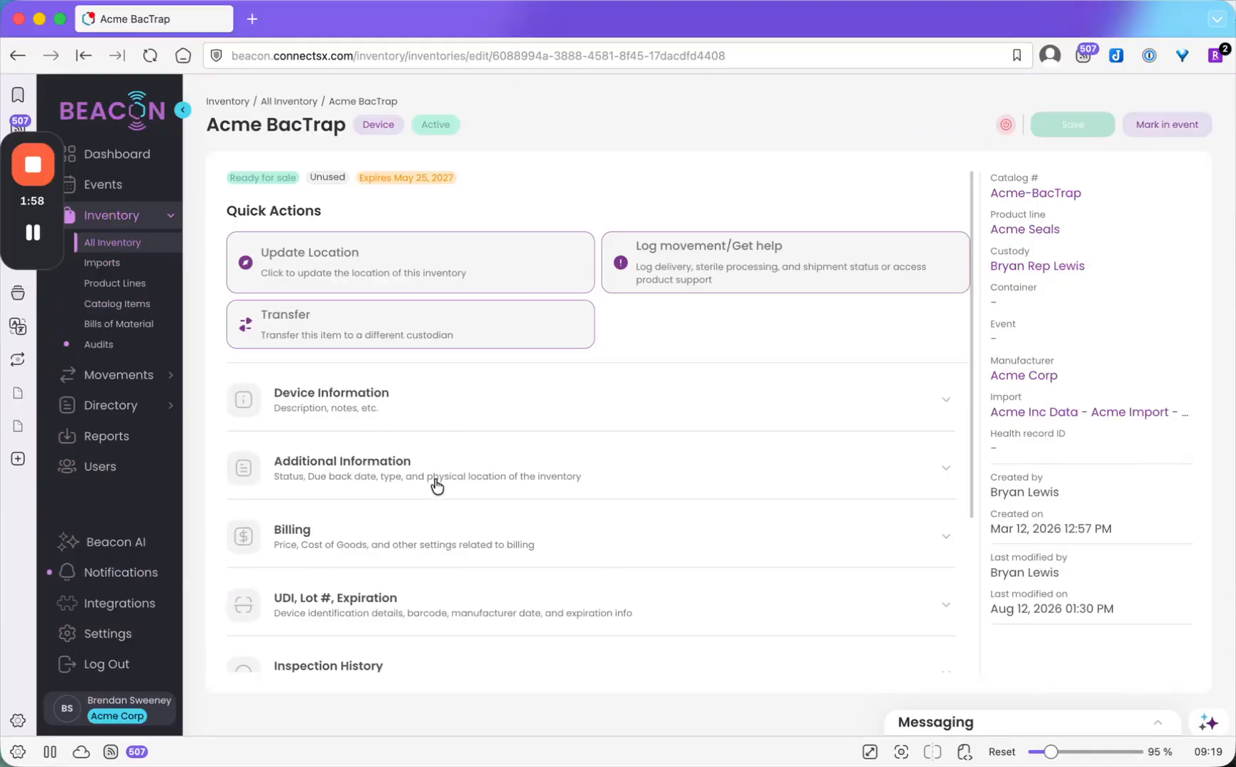
pyautogui.click(427, 546)
pyautogui.scroll(-2, 502, 427)
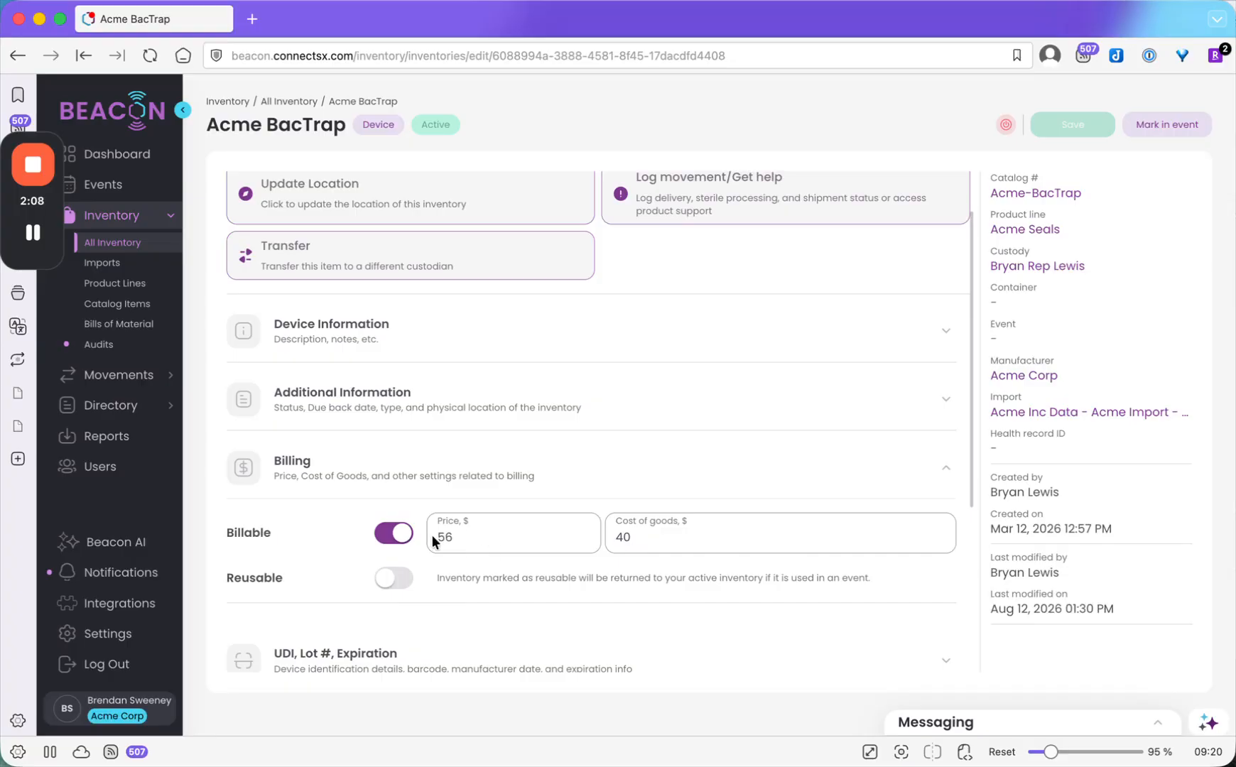
# Set the Acme BacTrap device's price to $60.
pyautogui.click(491, 537)
pyautogui.press('BackSpace')
pyautogui.write('60')
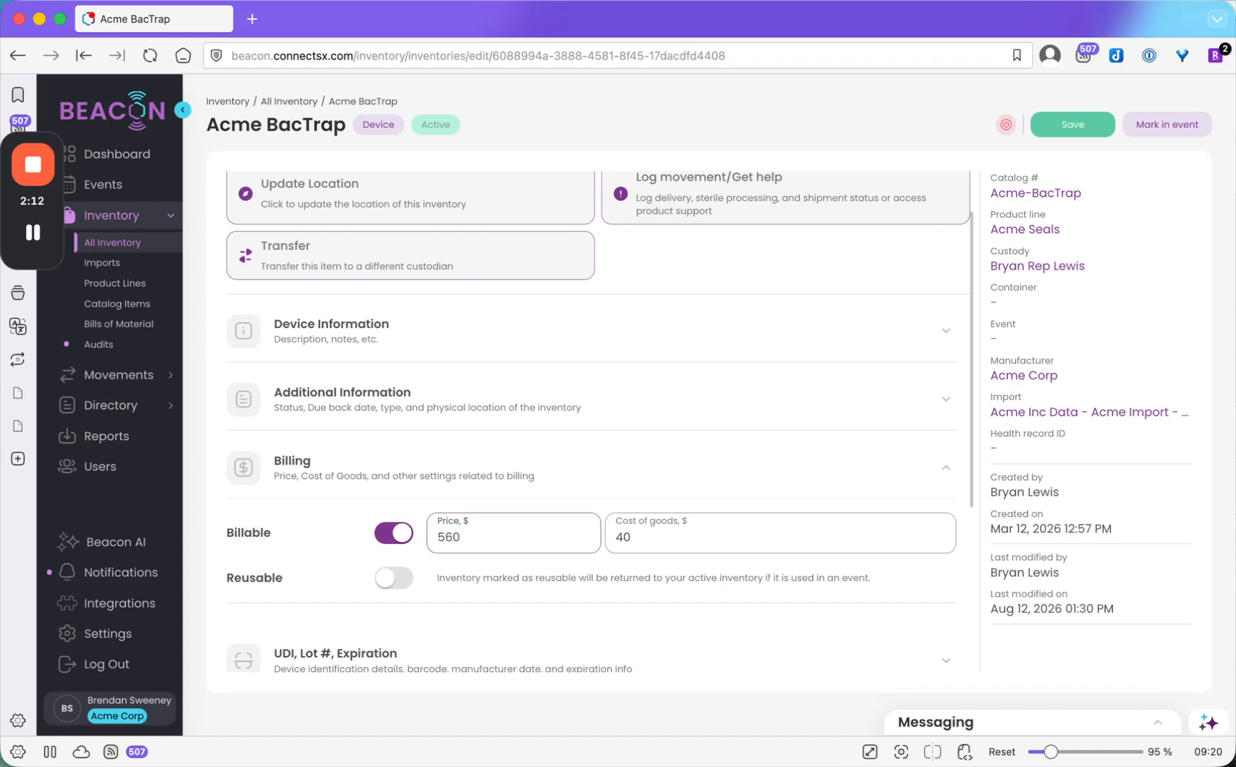
pyautogui.click(444, 538)
pyautogui.press('BackSpace')
# Set the Acme BacTrap device's cost of goods to $45, keep it billable, and save the changes.
pyautogui.click(657, 539)
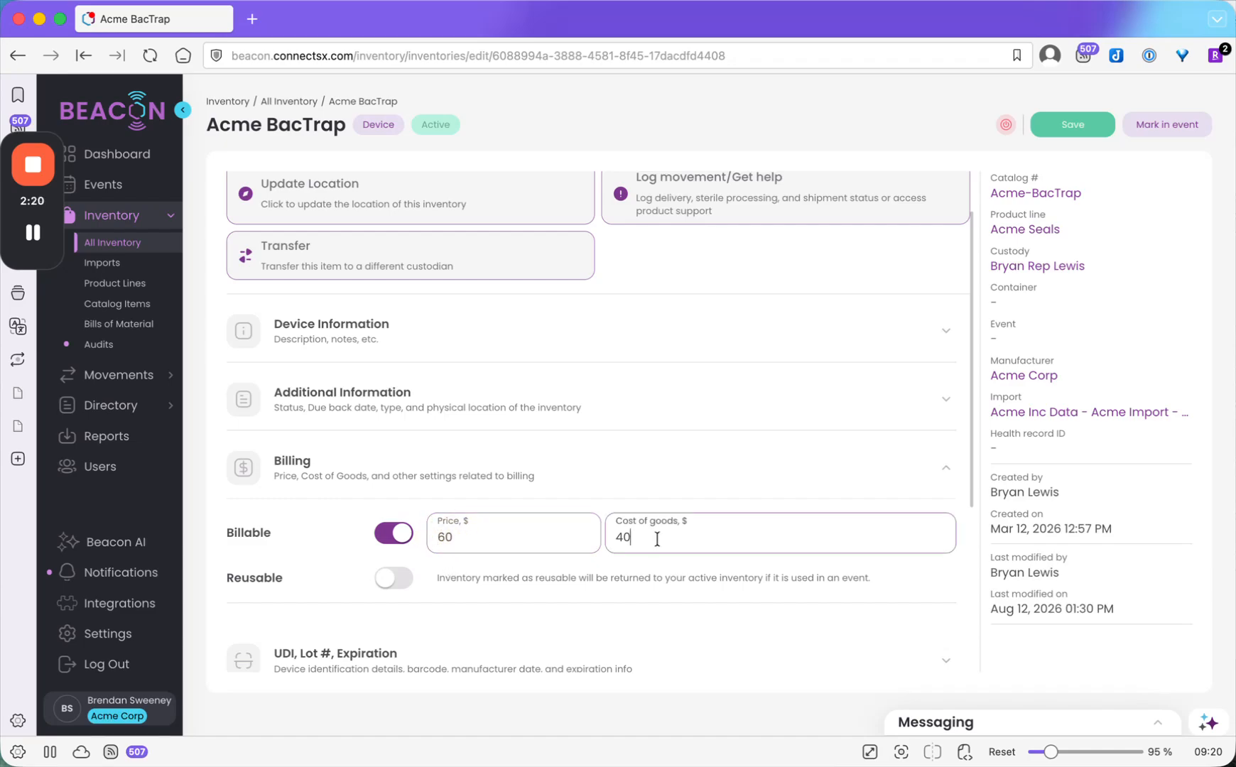
pyautogui.press('BackSpace')
pyautogui.write('5')
pyautogui.click(372, 533)
pyautogui.click(372, 533)
pyautogui.click(1070, 126)
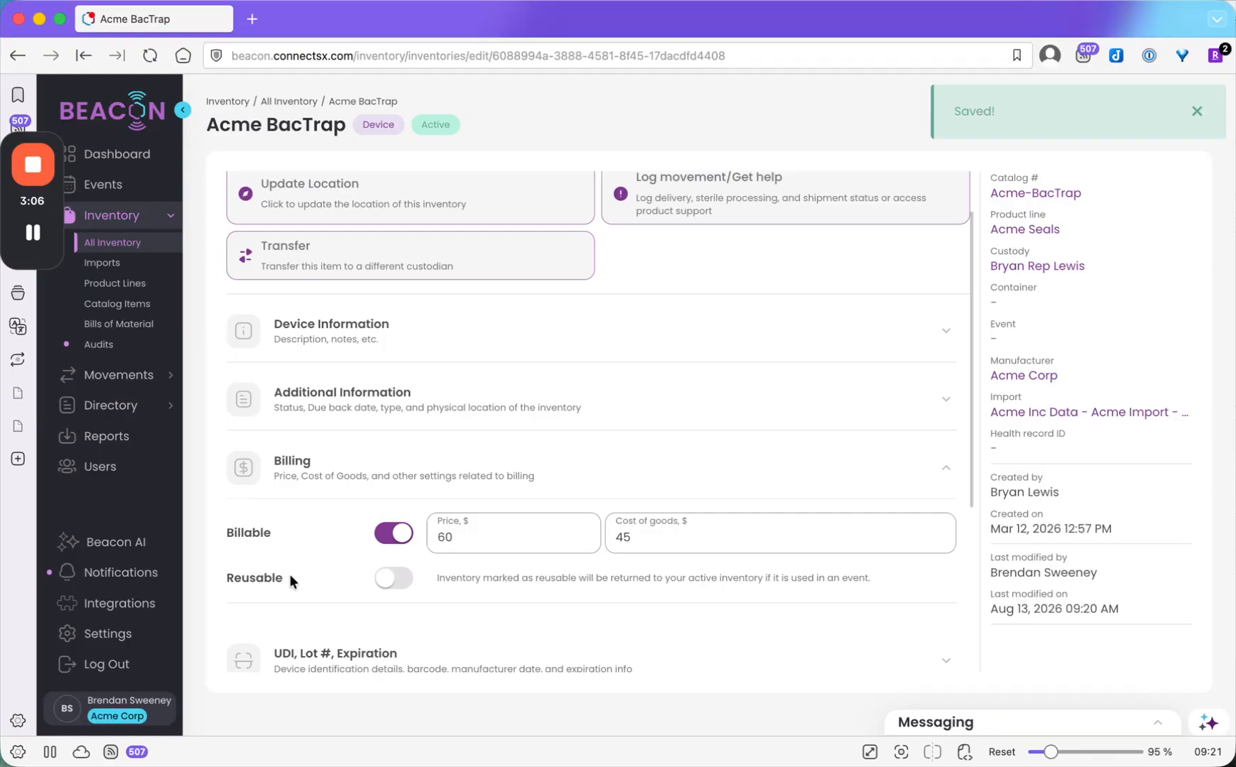
# Filter the full inventory list by the Acme Corp catalog number acj-anchor.
pyautogui.click(124, 243)
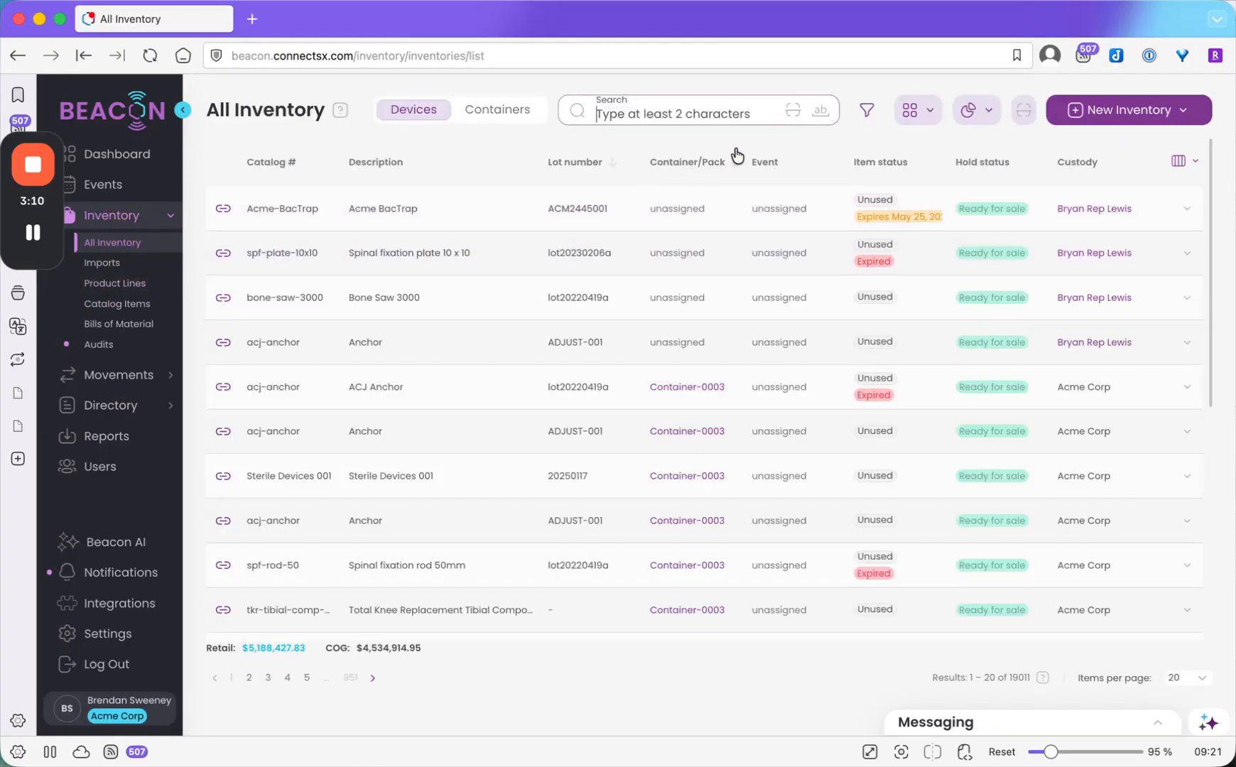
pyautogui.click(867, 111)
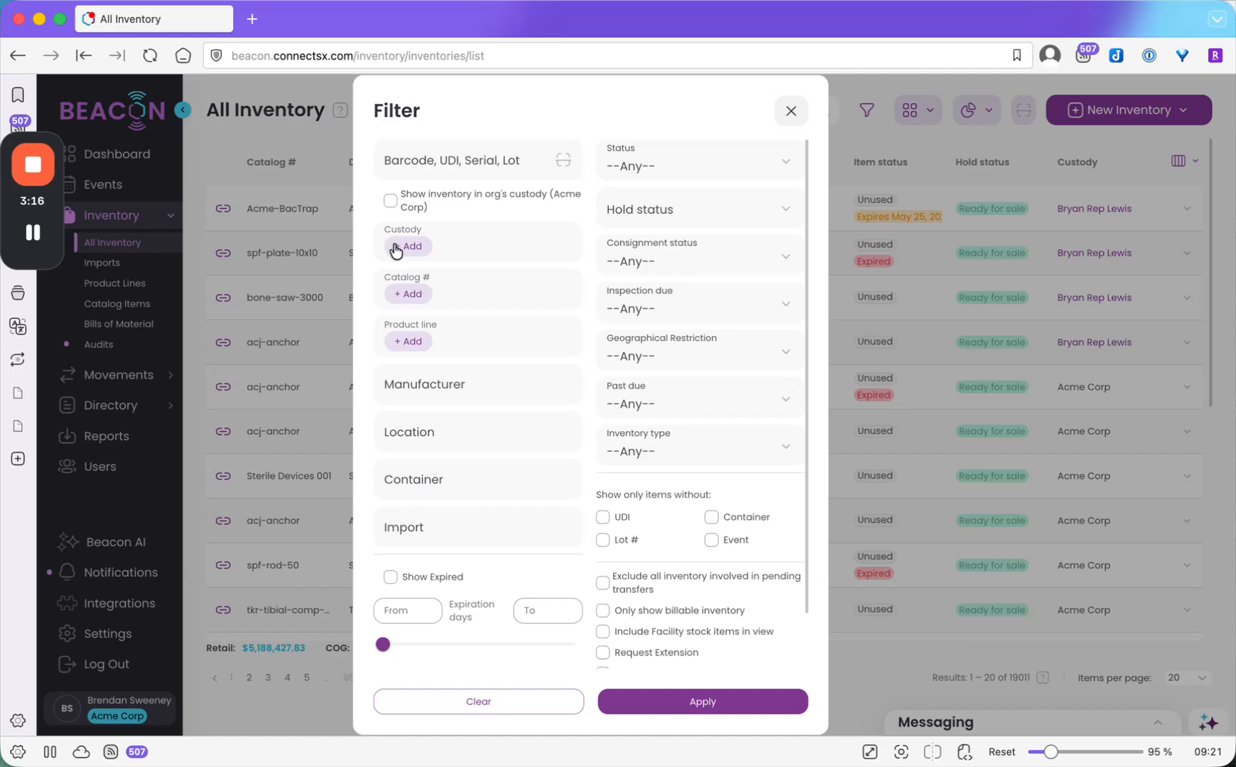
pyautogui.click(408, 287)
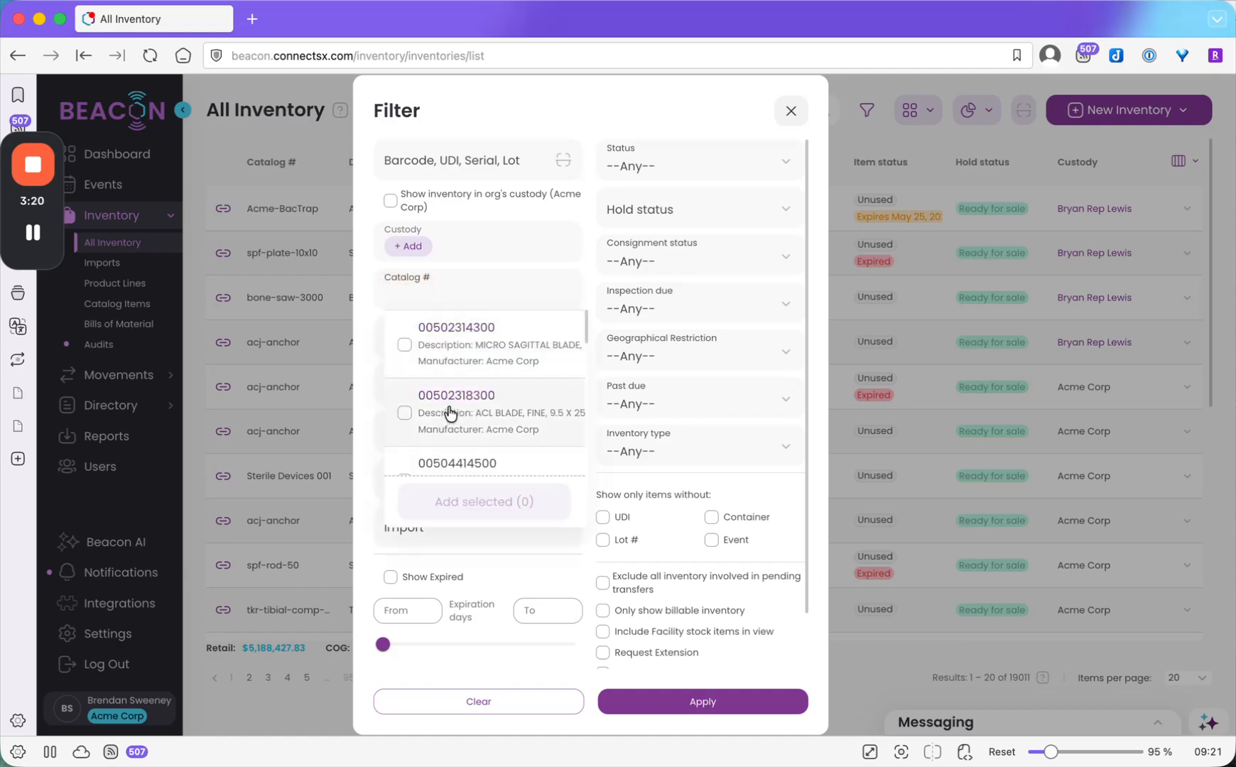
pyautogui.write('acj-anchor')
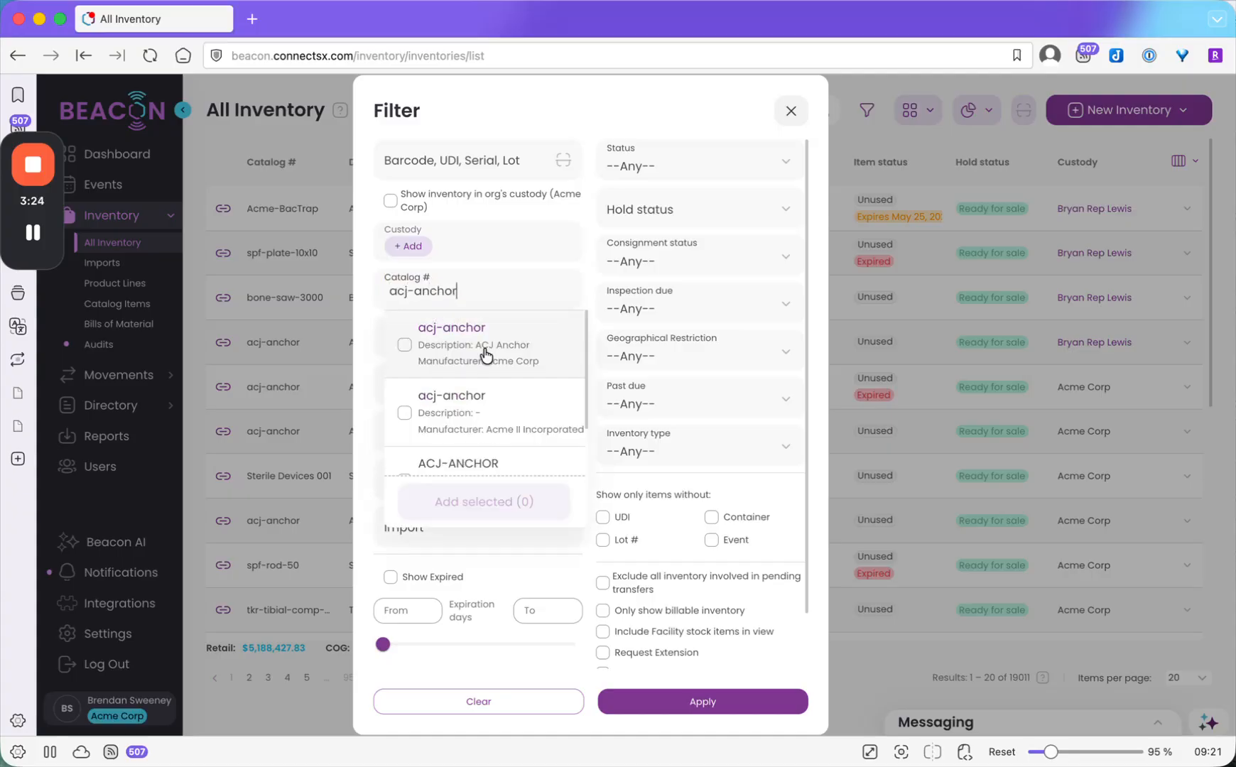
pyautogui.click(480, 344)
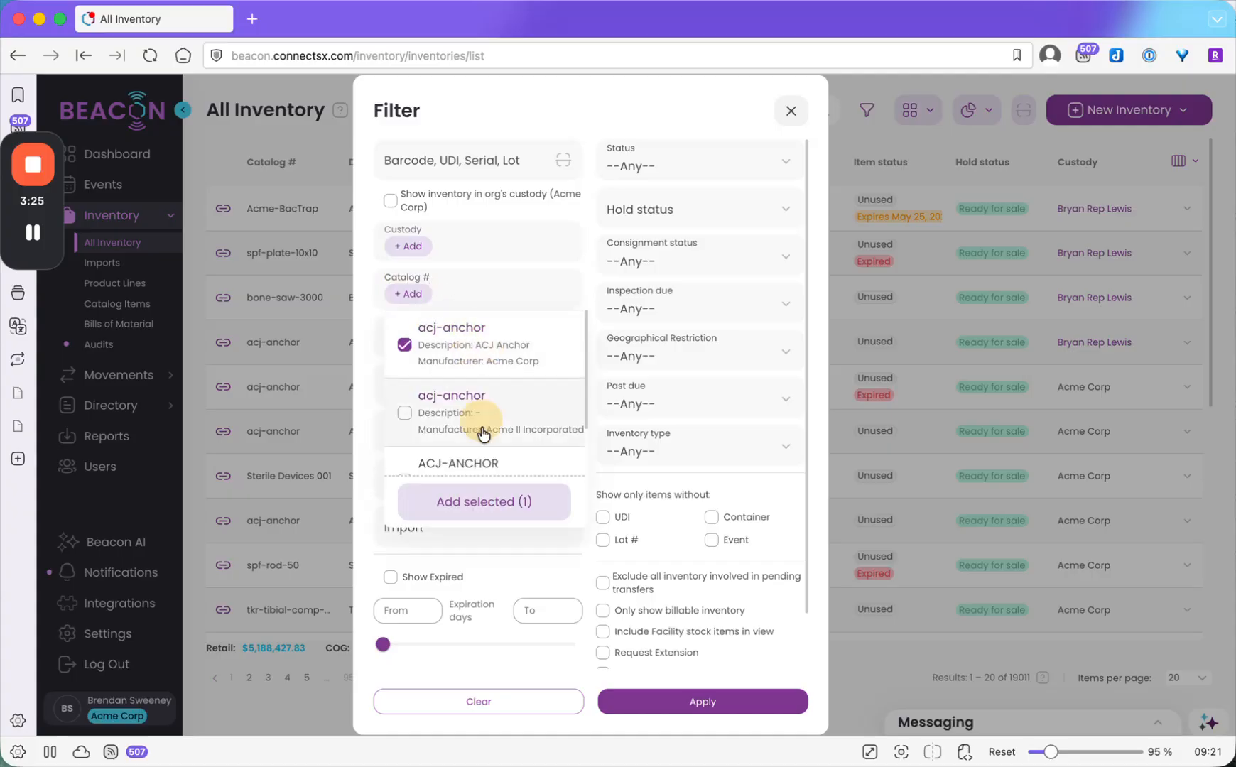
pyautogui.click(487, 503)
pyautogui.click(656, 686)
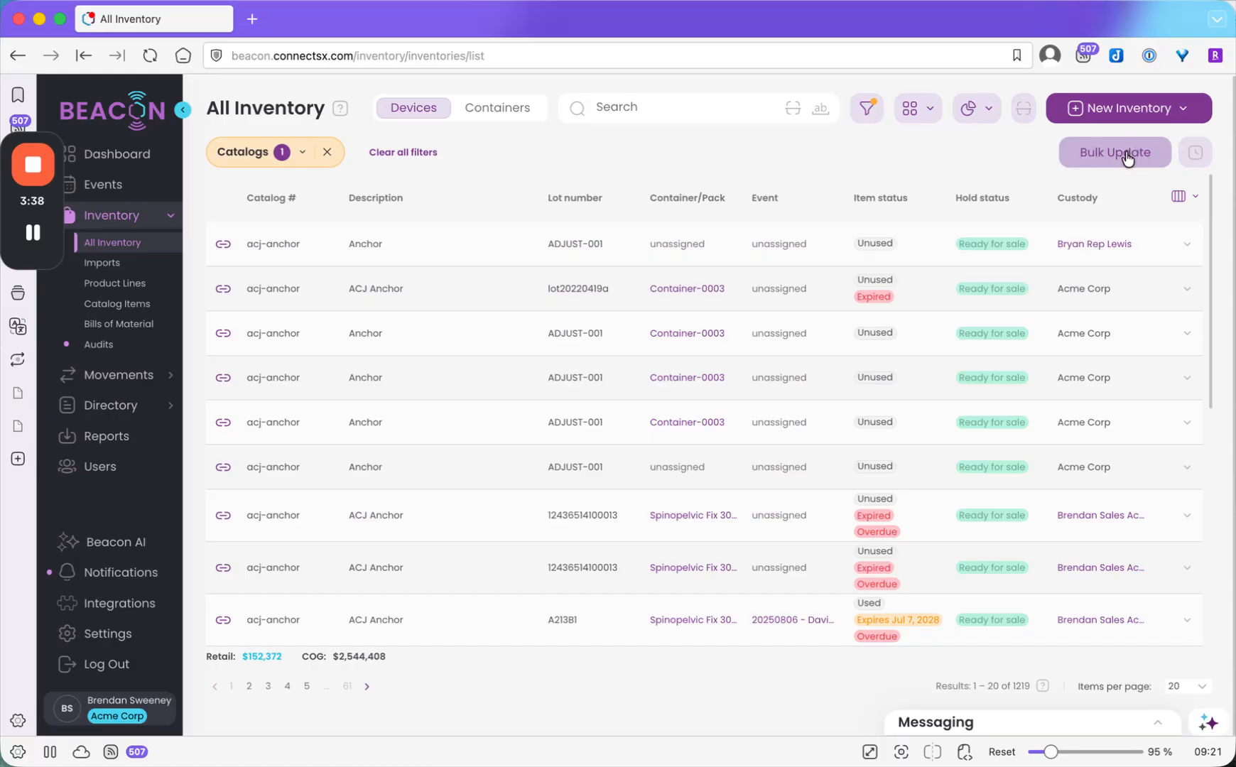
# Start a bulk update of the filtered inventory with Price and Billable as the fields to update.
pyautogui.click(1126, 155)
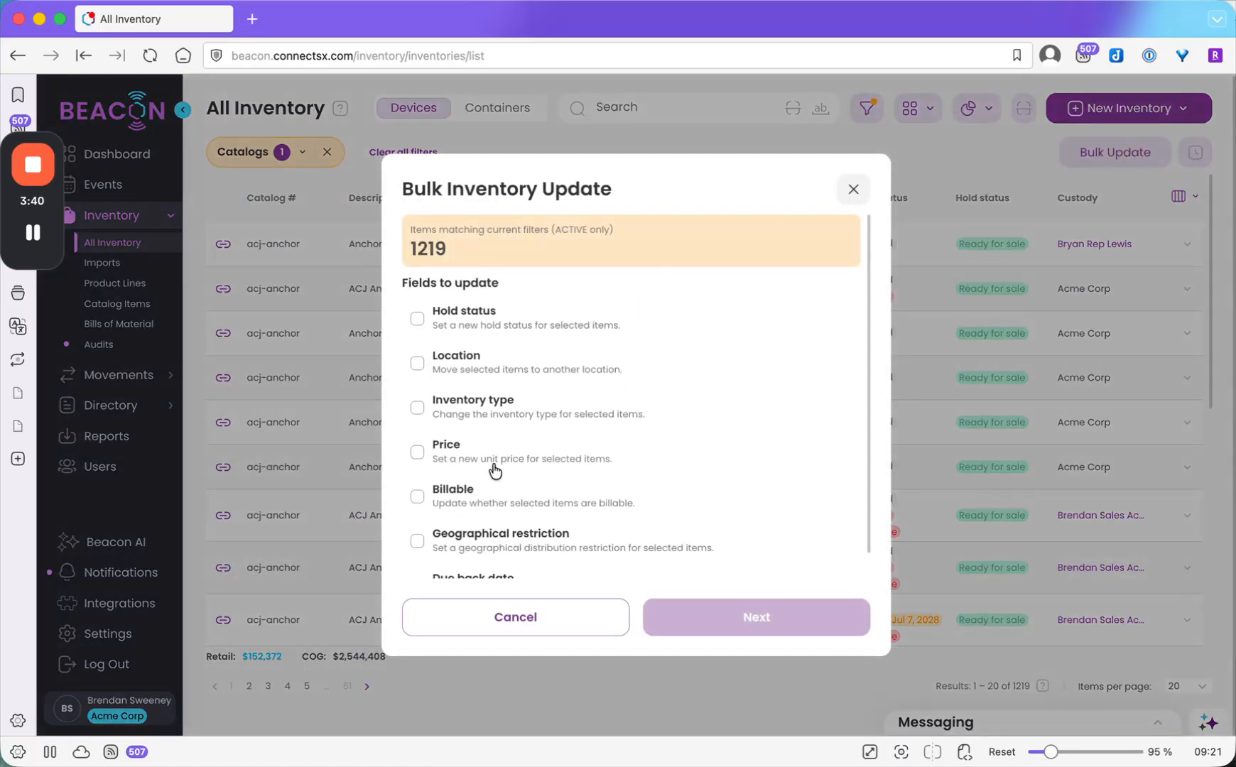
pyautogui.scroll(-2, 490, 469)
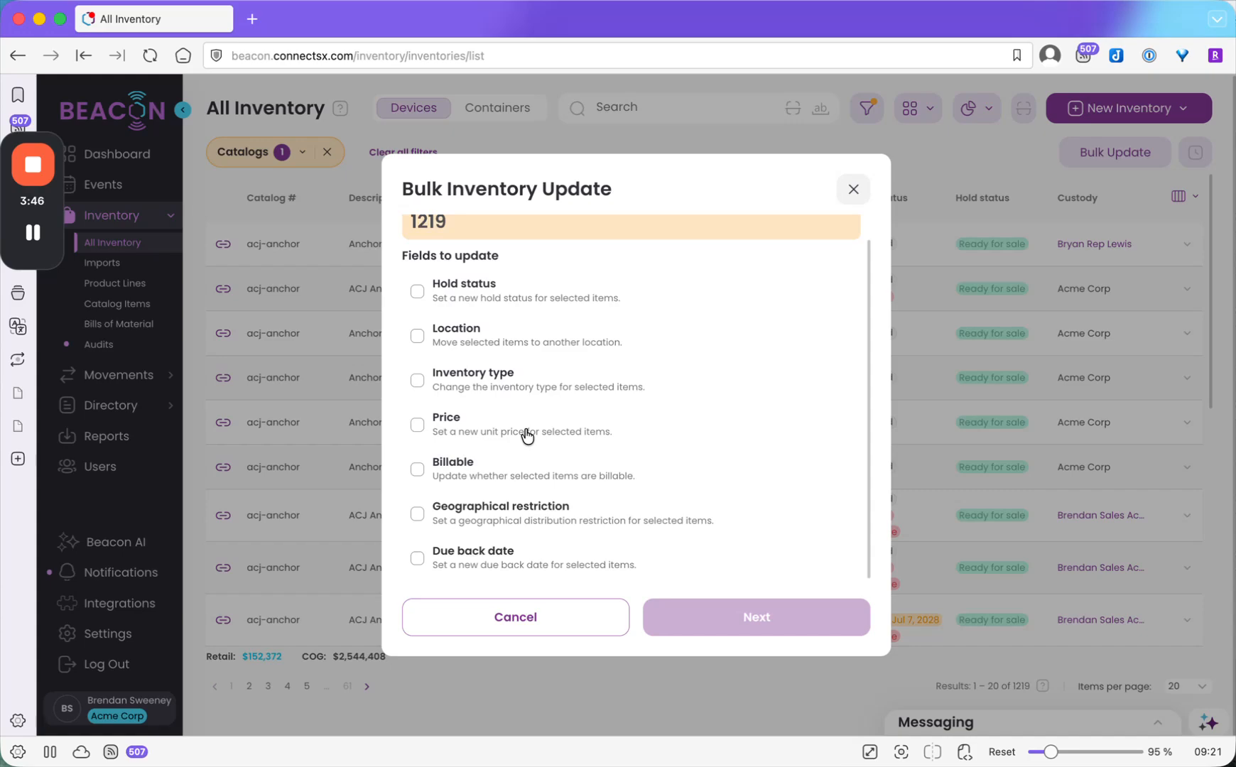
pyautogui.click(417, 426)
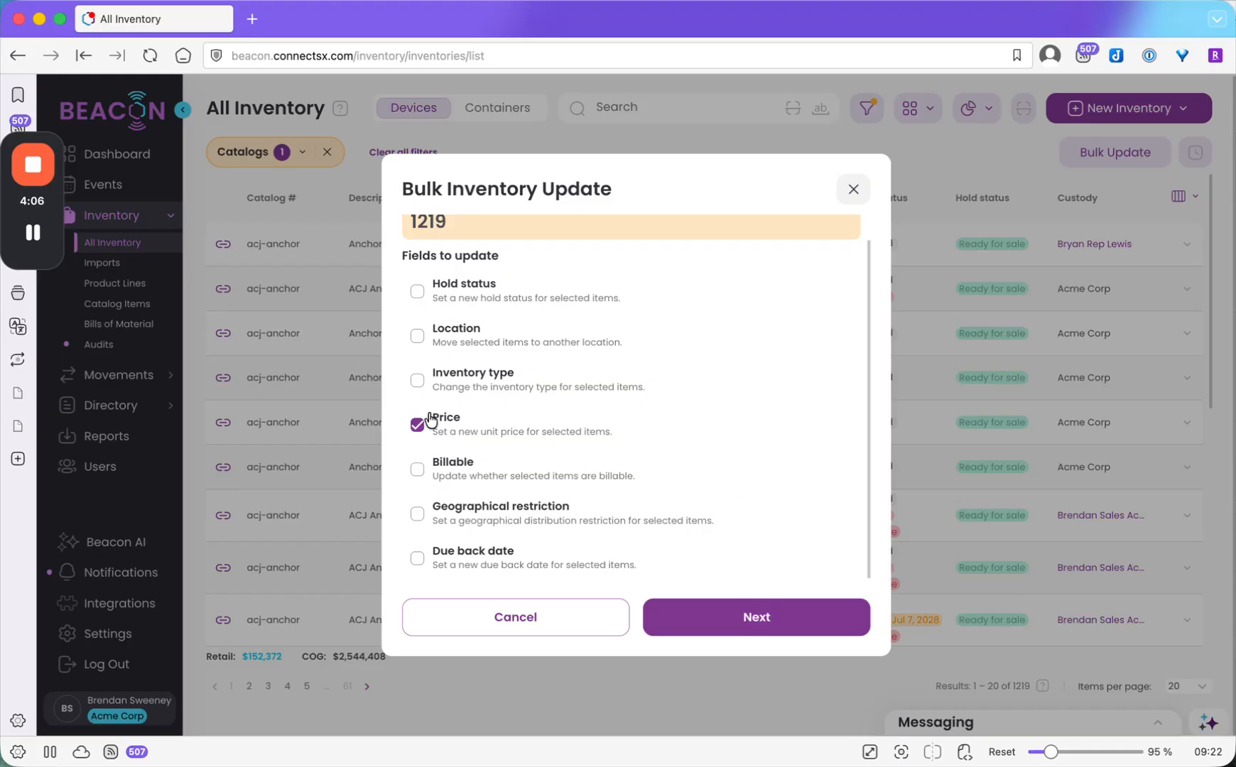
pyautogui.click(418, 472)
pyautogui.click(773, 621)
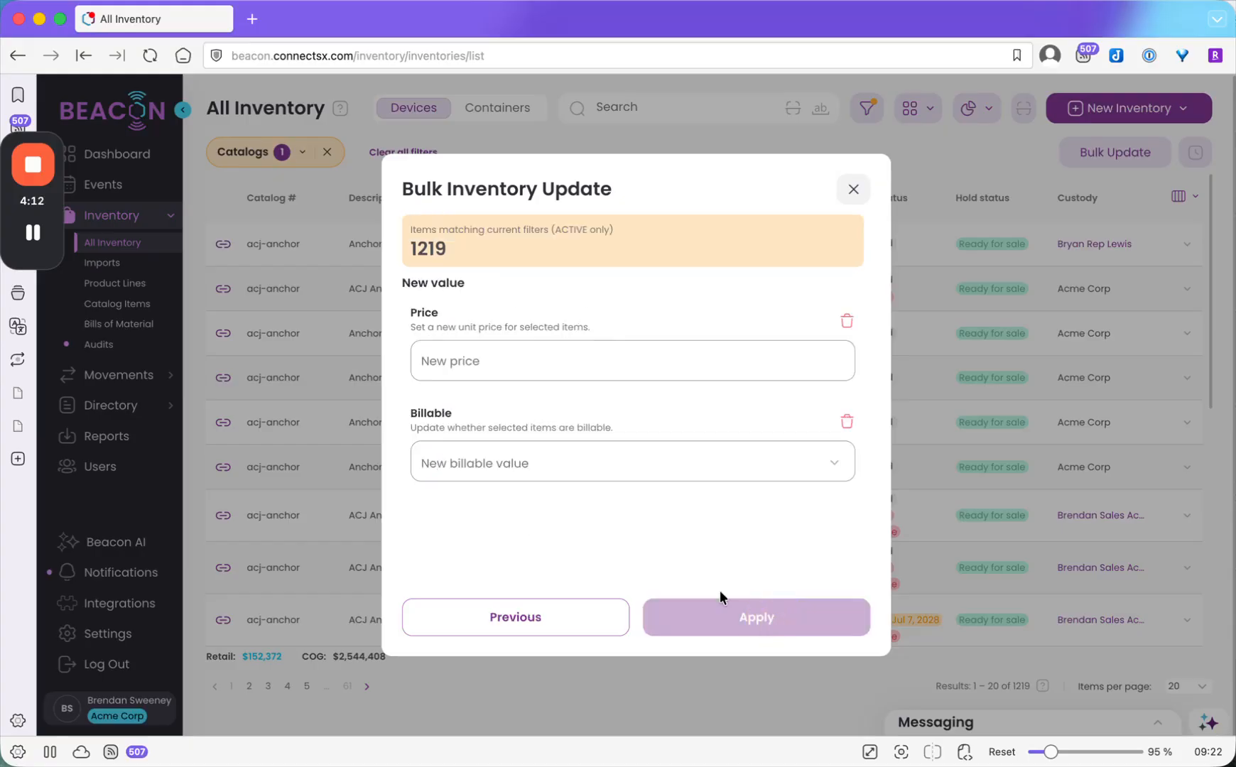
# Set the bulk update's new price to 200 and its new billable value to Yes.
pyautogui.click(554, 364)
pyautogui.write('200')
pyautogui.click(678, 470)
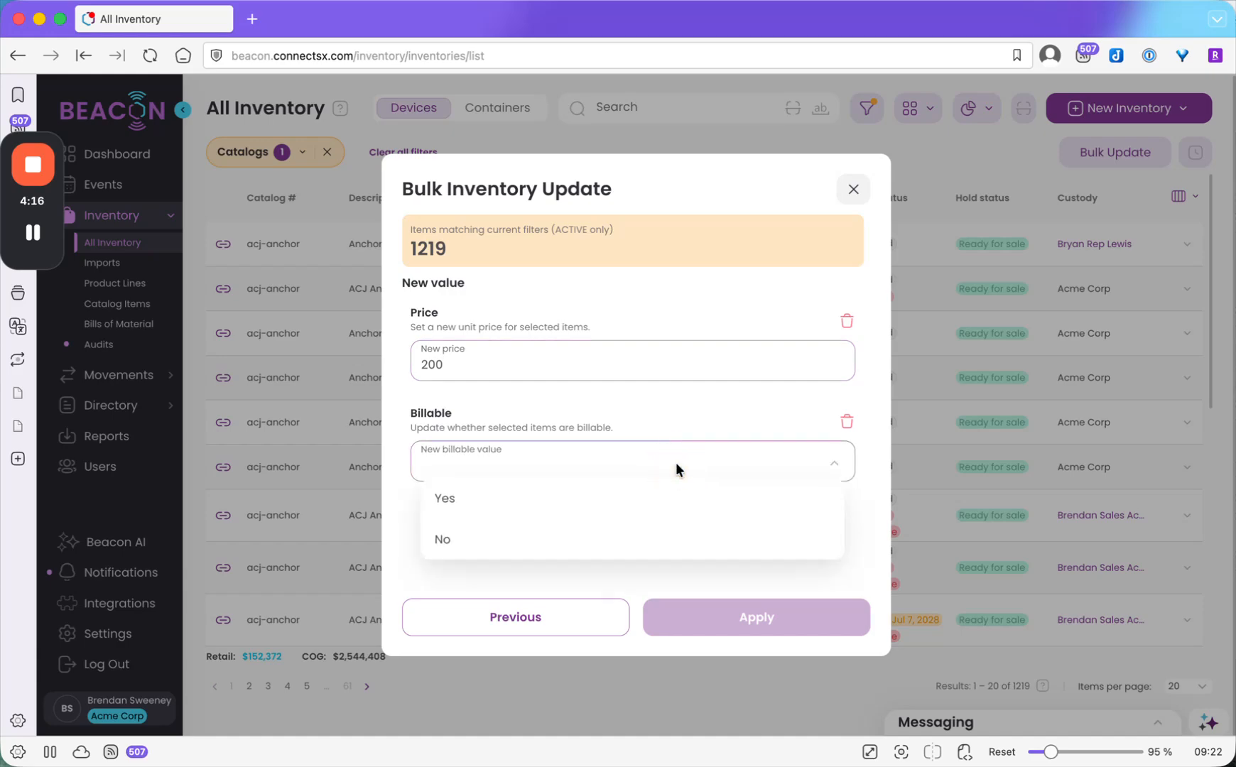
pyautogui.click(608, 510)
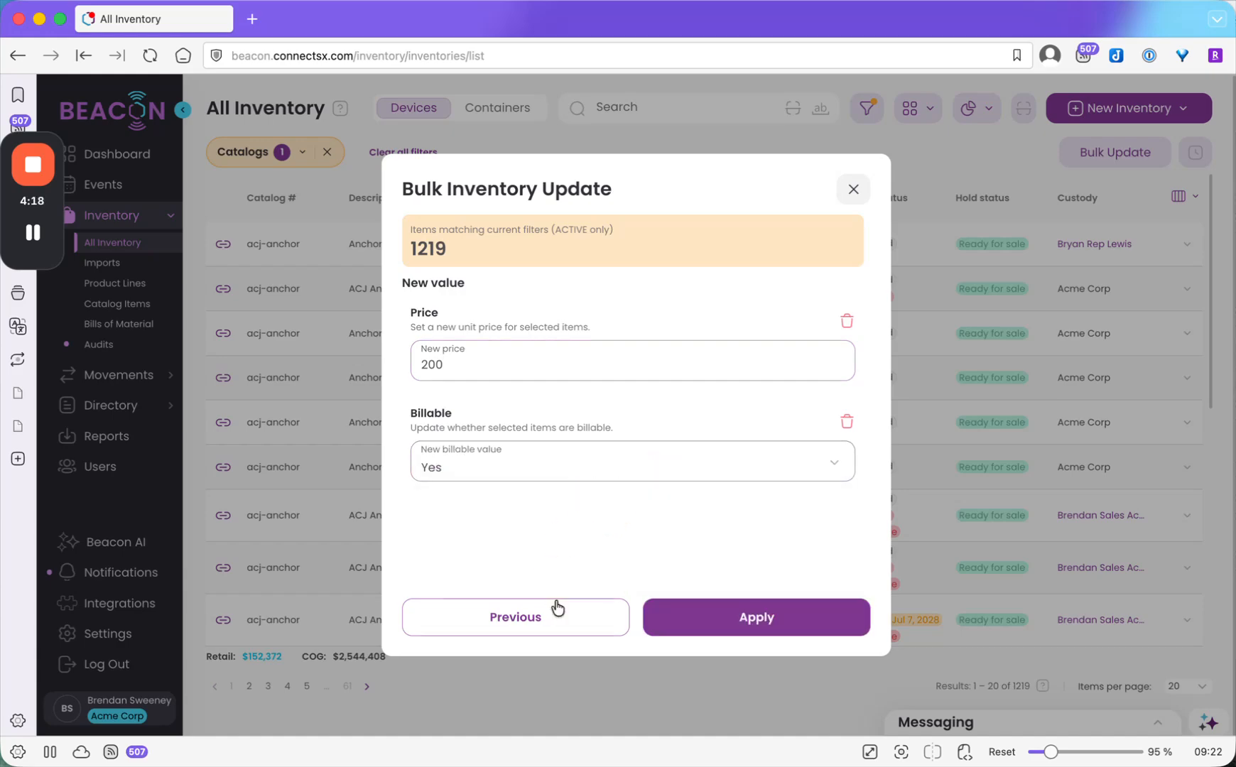